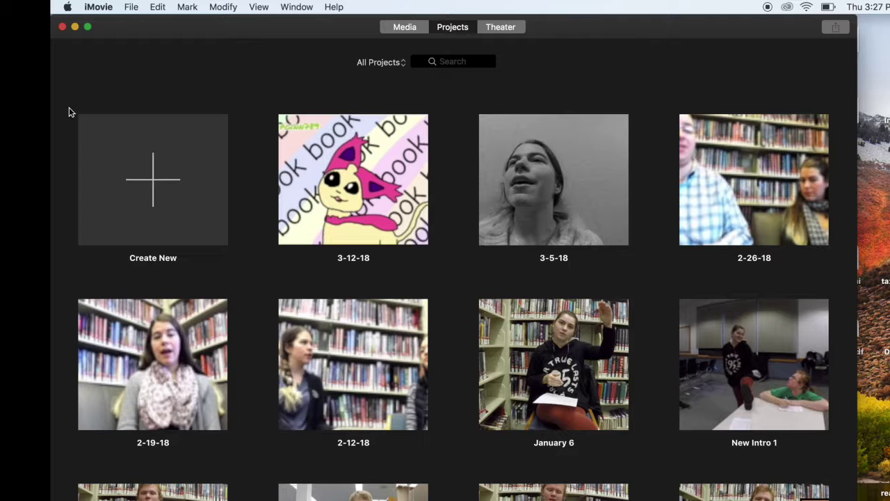
- Create a new movie project and open the Video 9 event from the iMovie library
{"action": "left_click", "coordinate": [138, 174]}
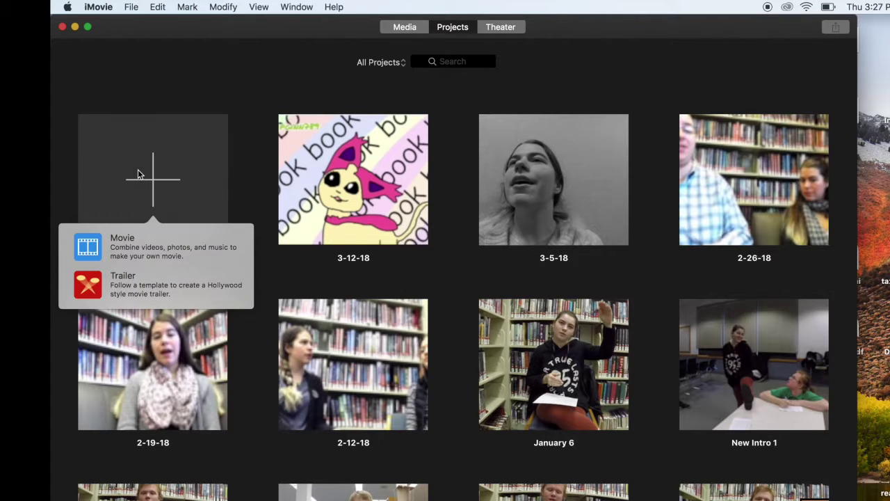
{"action": "left_click", "coordinate": [127, 254]}
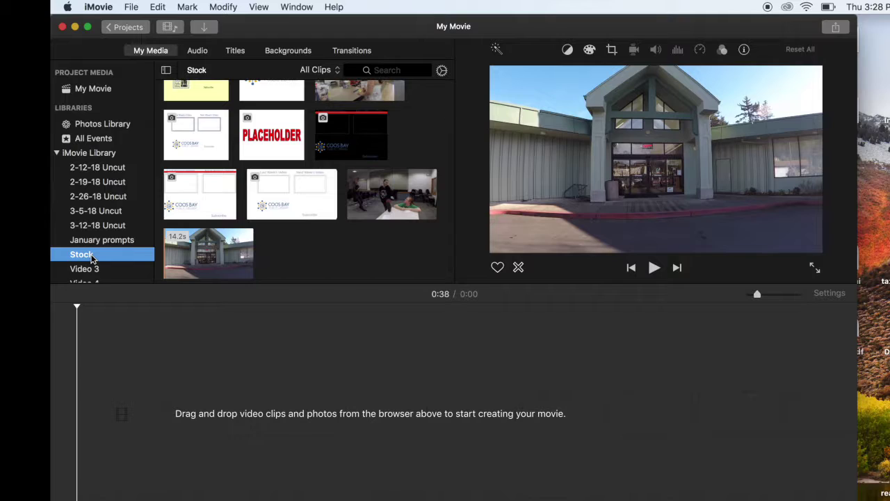
{"action": "scroll", "coordinate": [91, 259], "scroll_direction": "down", "scroll_amount": 5}
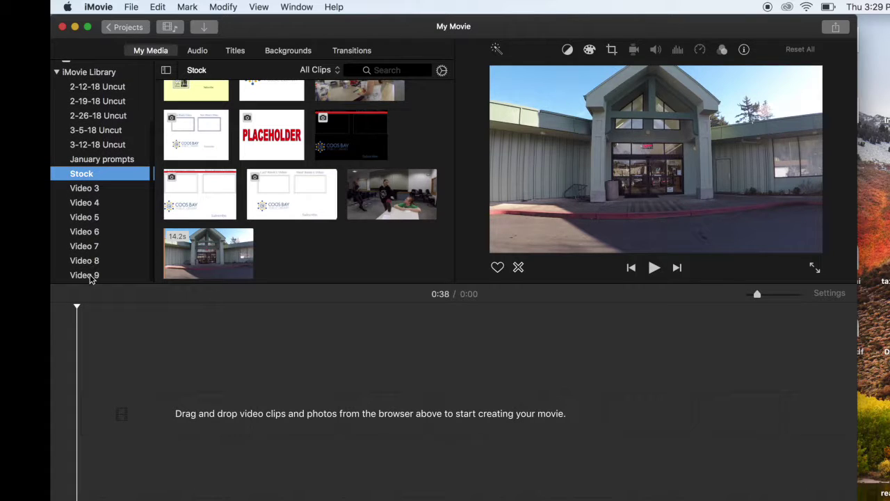
{"action": "left_click", "coordinate": [84, 275]}
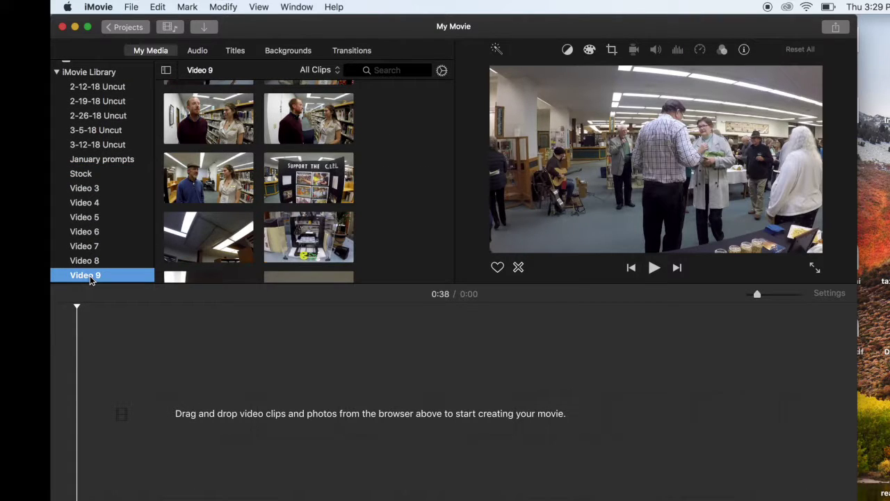
{"action": "left_click", "coordinate": [376, 354]}
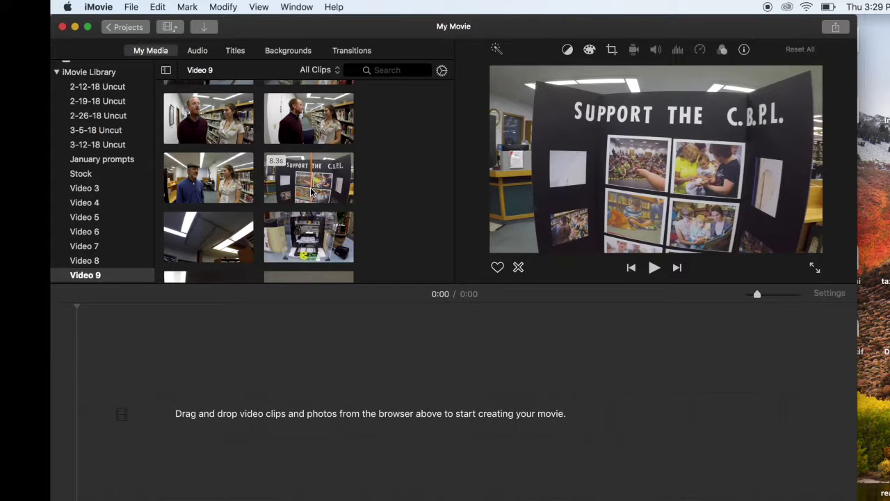
- Add the Support the C.B.P.L. display clip and the 3D printer clip to the timeline, and insert the round-table library clip between them
{"action": "left_click_drag", "start_coordinate": [311, 193], "coordinate": [167, 389]}
{"action": "left_click_drag", "start_coordinate": [301, 254], "coordinate": [622, 410]}
{"action": "scroll", "coordinate": [239, 205], "scroll_direction": "down", "scroll_amount": 5}
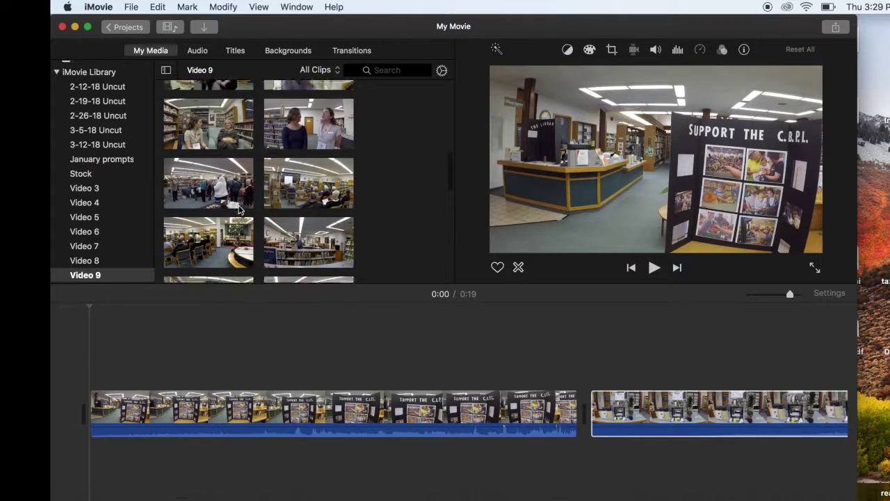
{"action": "left_click_drag", "start_coordinate": [222, 223], "coordinate": [579, 416]}
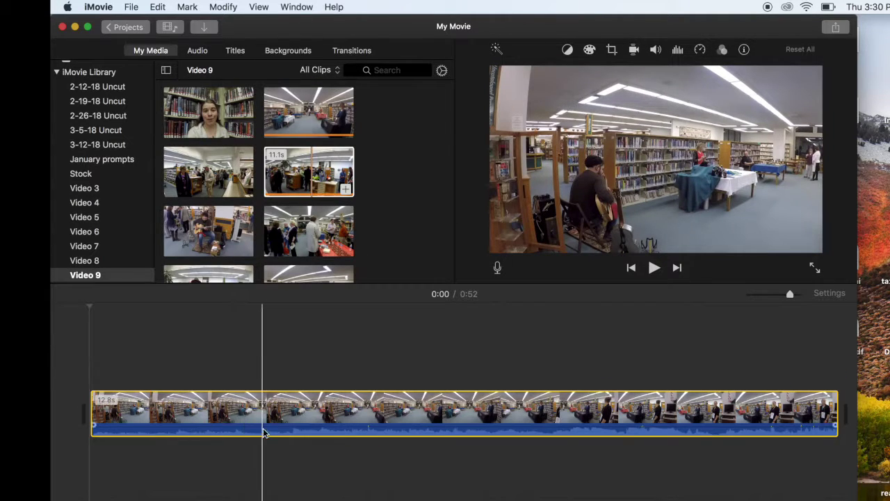
- Lower the first timeline clip's audio to silence and mute the Support the C.B.P.L. clip
{"action": "left_click", "coordinate": [264, 428]}
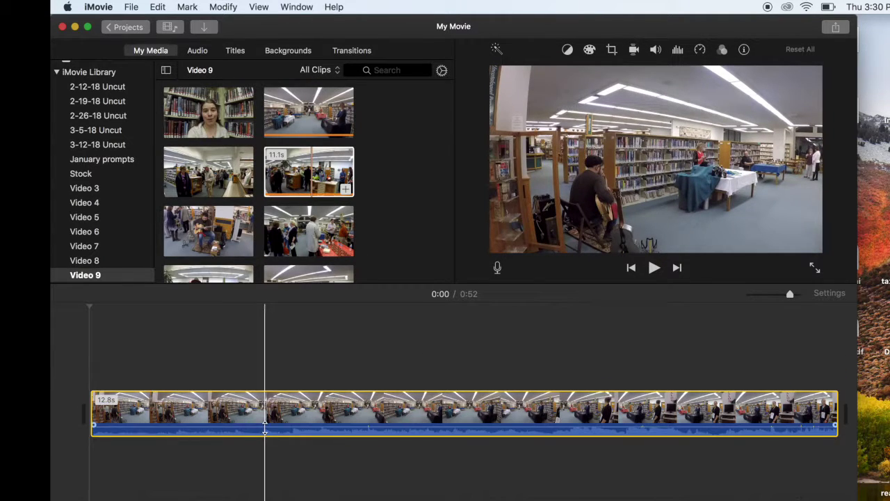
{"action": "left_click_drag", "start_coordinate": [264, 428], "coordinate": [266, 452]}
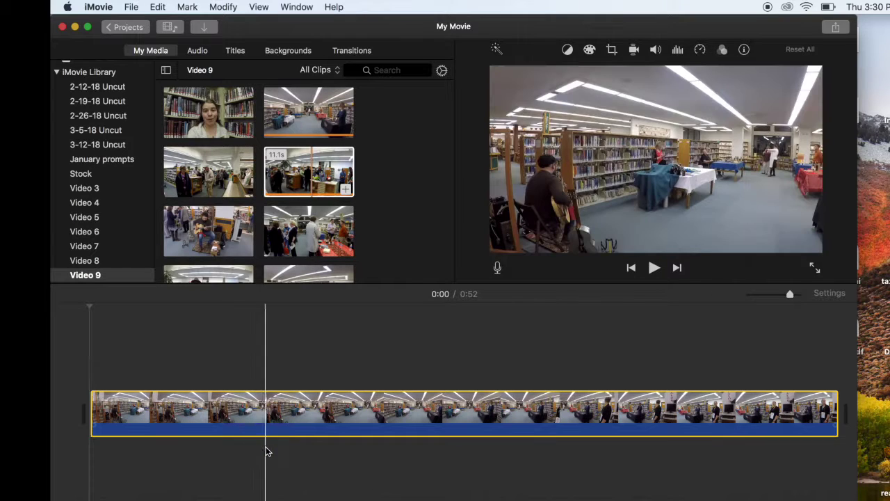
{"action": "scroll", "coordinate": [308, 467], "scroll_direction": "right", "scroll_amount": 10}
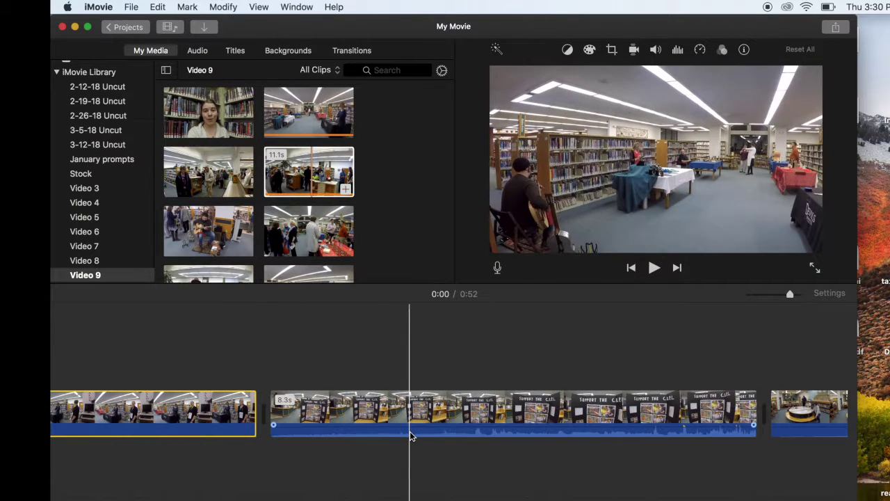
{"action": "left_click", "coordinate": [410, 436]}
{"action": "left_click", "coordinate": [656, 50]}
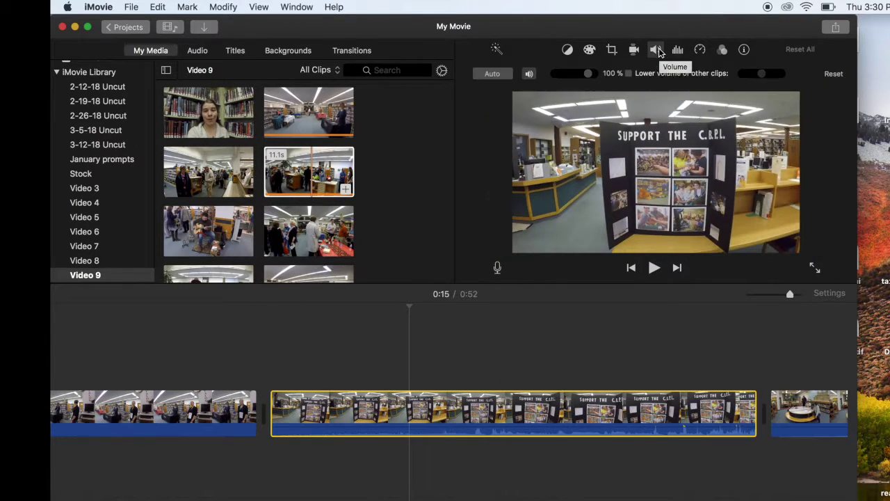
{"action": "left_click", "coordinate": [529, 74]}
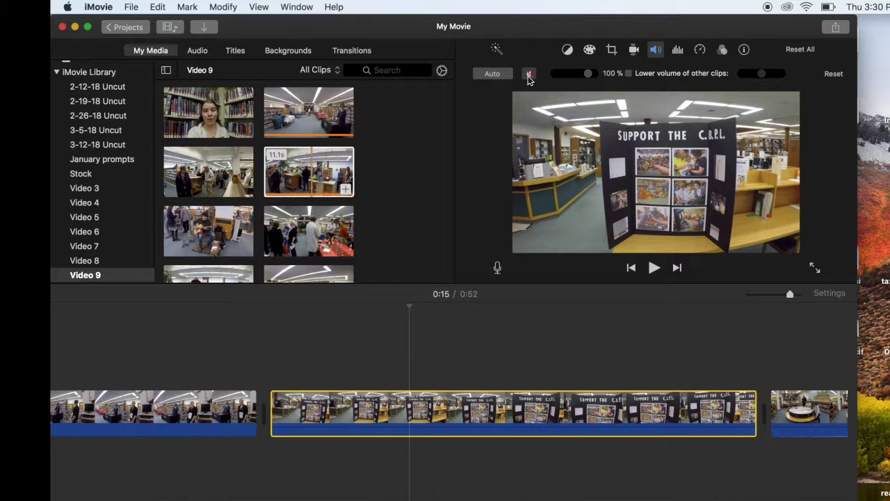
{"action": "scroll", "coordinate": [376, 335], "scroll_direction": "right", "scroll_amount": 10}
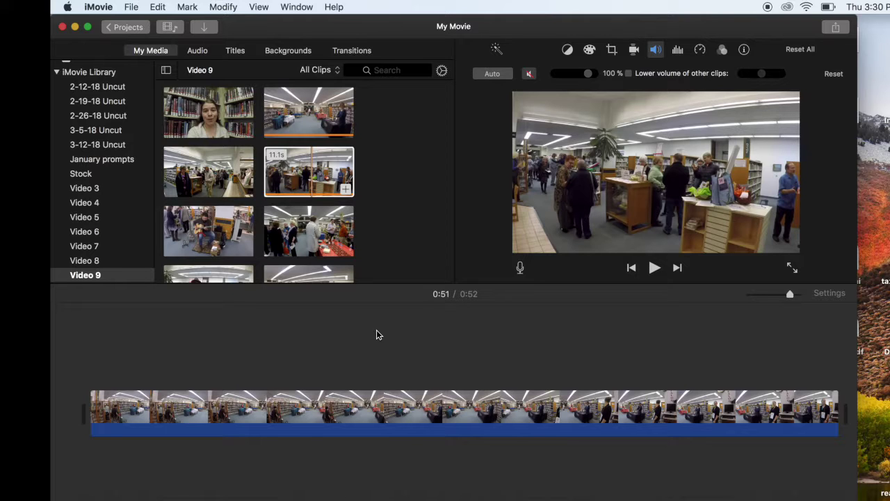
- Browse the Jingles sound effects and preview 44th Street Long
{"action": "left_click", "coordinate": [194, 53]}
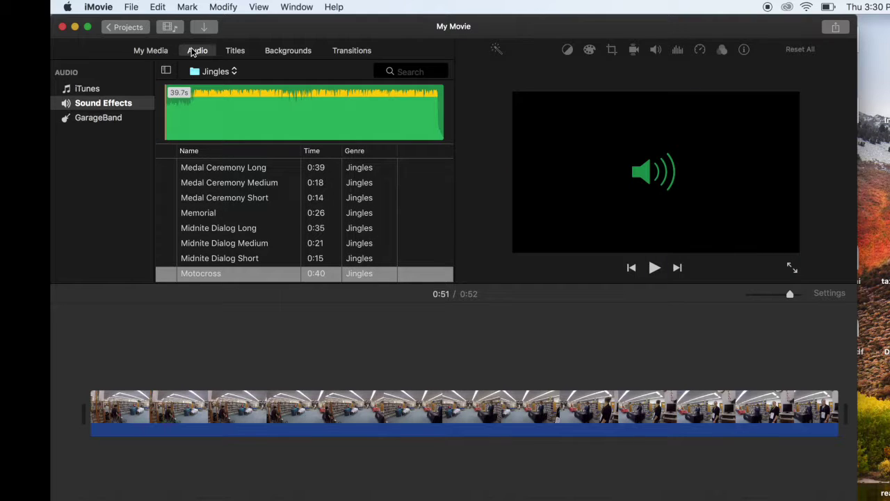
{"action": "left_click", "coordinate": [107, 105]}
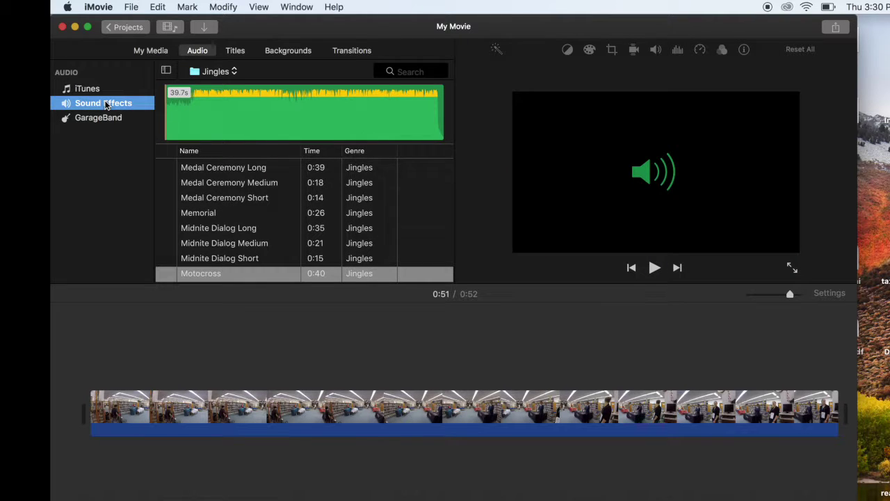
{"action": "left_click", "coordinate": [219, 71]}
{"action": "left_click", "coordinate": [237, 74]}
{"action": "scroll", "coordinate": [236, 177], "scroll_direction": "up", "scroll_amount": 20}
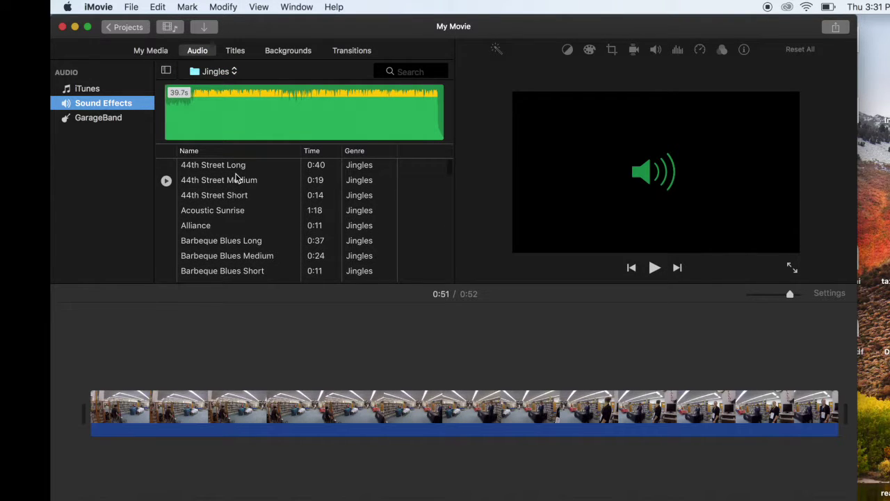
{"action": "left_click", "coordinate": [167, 166]}
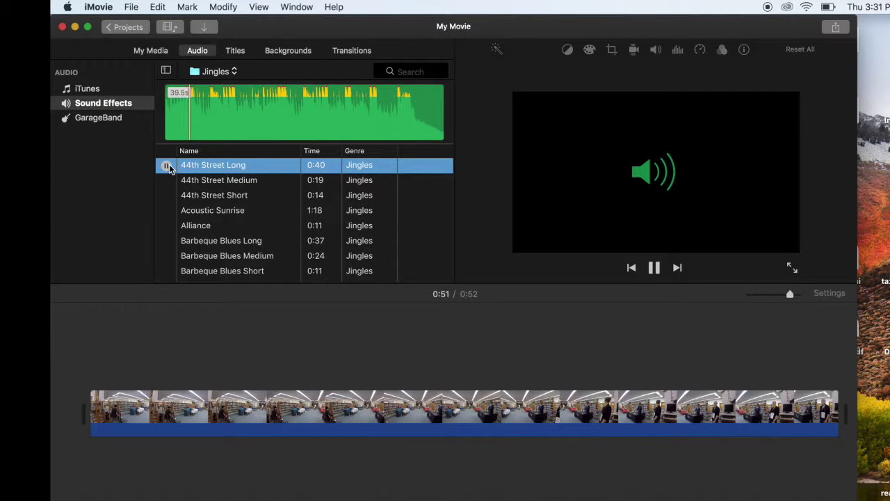
{"action": "left_click", "coordinate": [167, 165]}
- Preview the Broadcast News Long jingle and add it beneath the video clips at the start of the movie
{"action": "scroll", "coordinate": [255, 235], "scroll_direction": "down", "scroll_amount": 5}
{"action": "scroll", "coordinate": [254, 234], "scroll_direction": "down", "scroll_amount": 2}
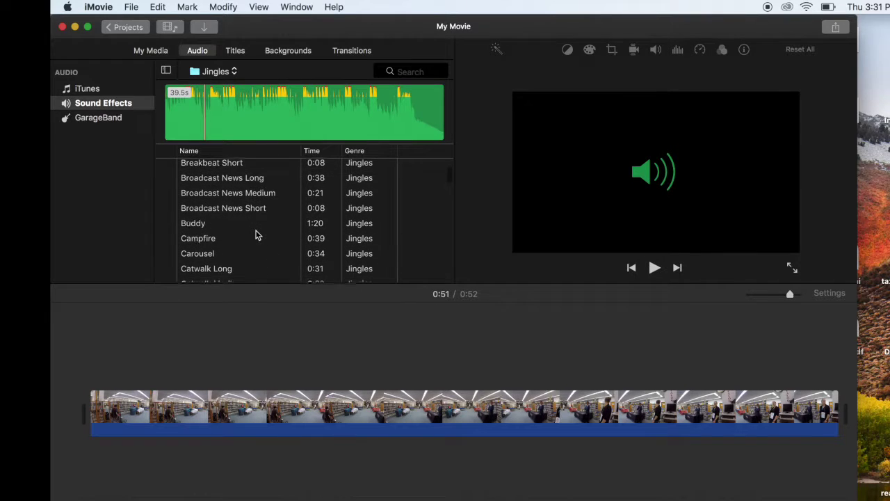
{"action": "left_click", "coordinate": [167, 179]}
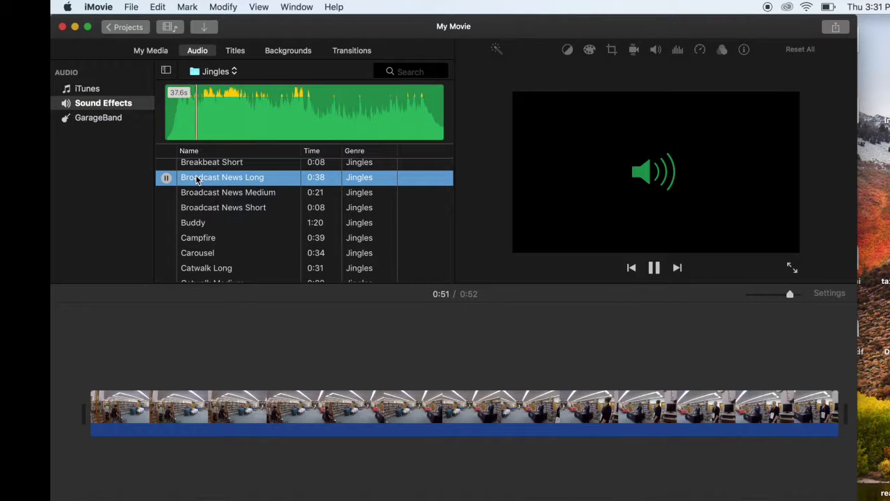
{"action": "left_click_drag", "start_coordinate": [196, 179], "coordinate": [85, 473]}
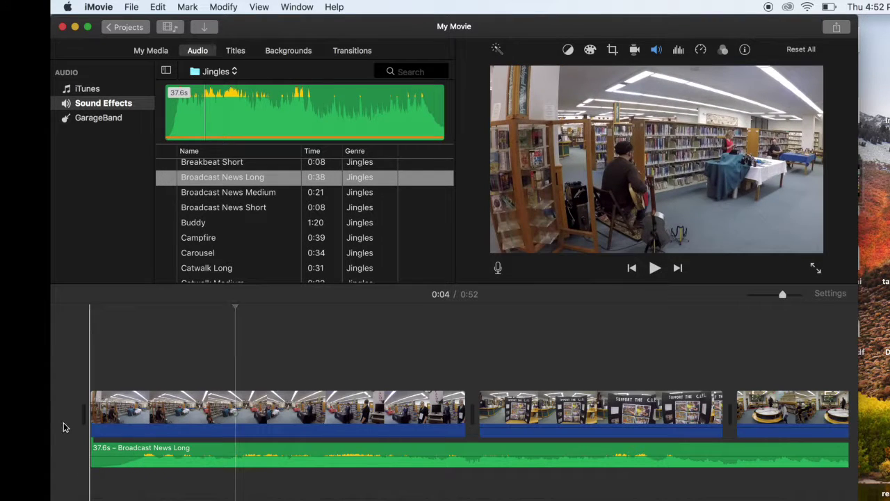
- Play the movie from the beginning, split the Broadcast News Long track about 1.4 s in, and delete its opening piece
{"action": "key", "text": "backslash"}
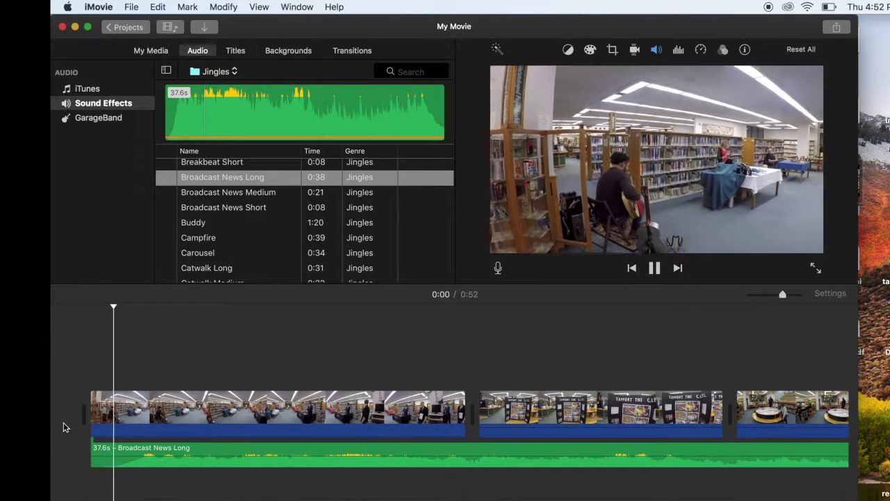
{"action": "key", "text": "space"}
{"action": "key", "text": "space"}
{"action": "key", "text": "space"}
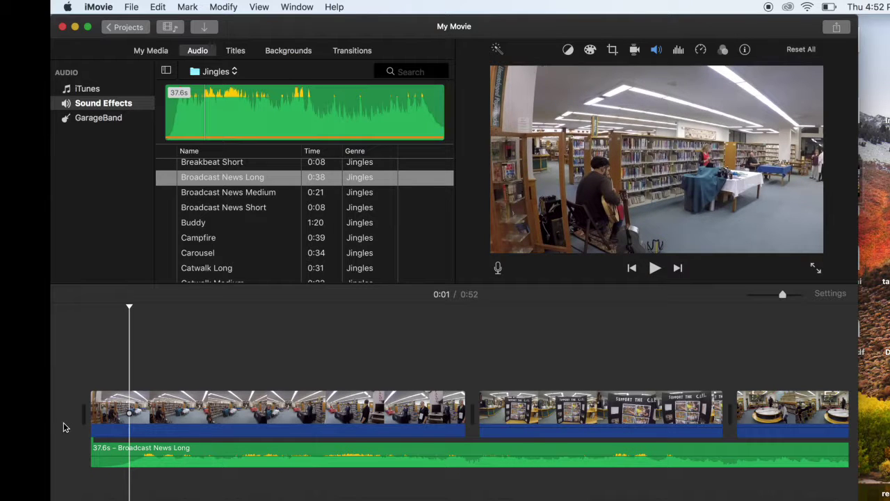
{"action": "left_click", "coordinate": [132, 465]}
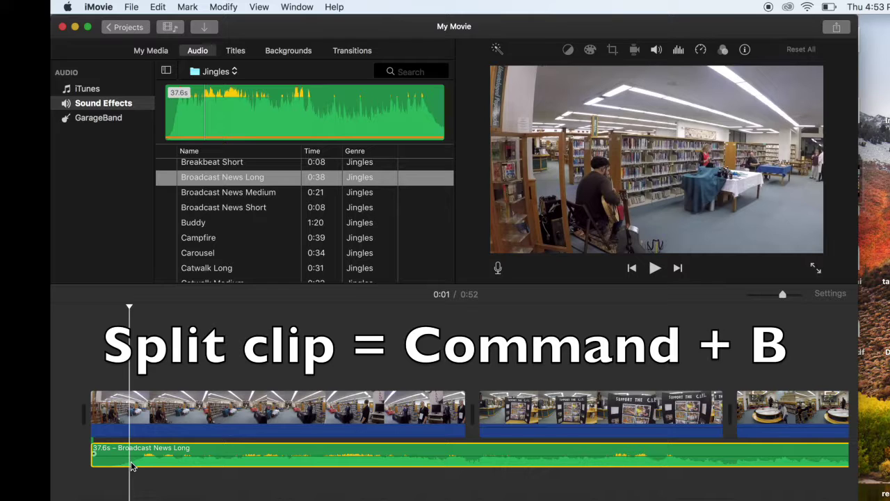
{"action": "key", "text": "super+b"}
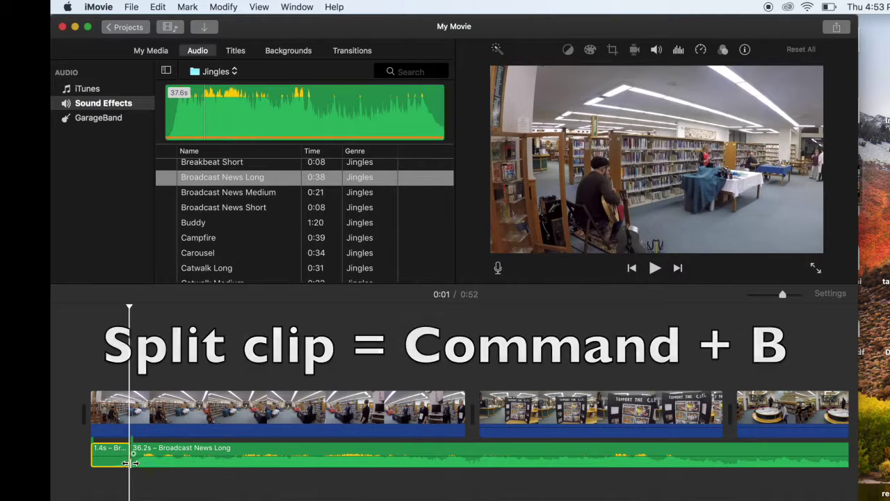
{"action": "left_click", "coordinate": [116, 466]}
{"action": "key", "text": "Delete"}
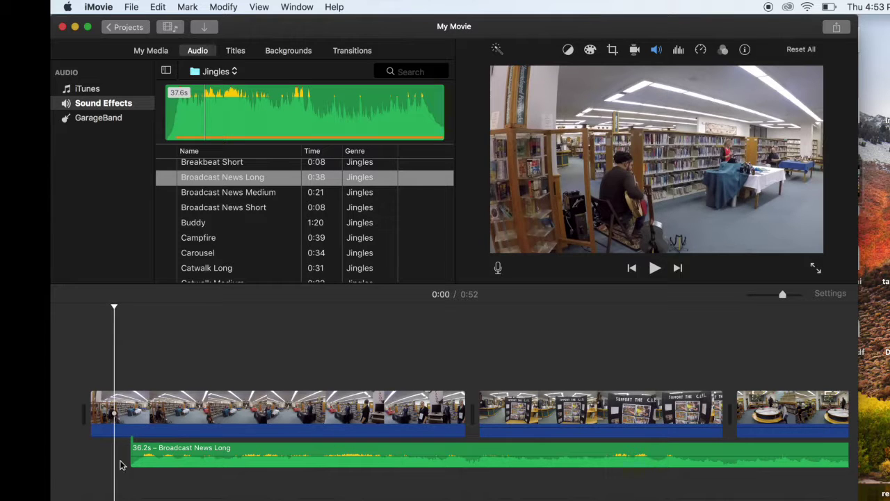
- Move the remaining Broadcast News Long audio to the start of the movie and return the playhead to 0:00
{"action": "left_click_drag", "start_coordinate": [160, 462], "coordinate": [96, 465]}
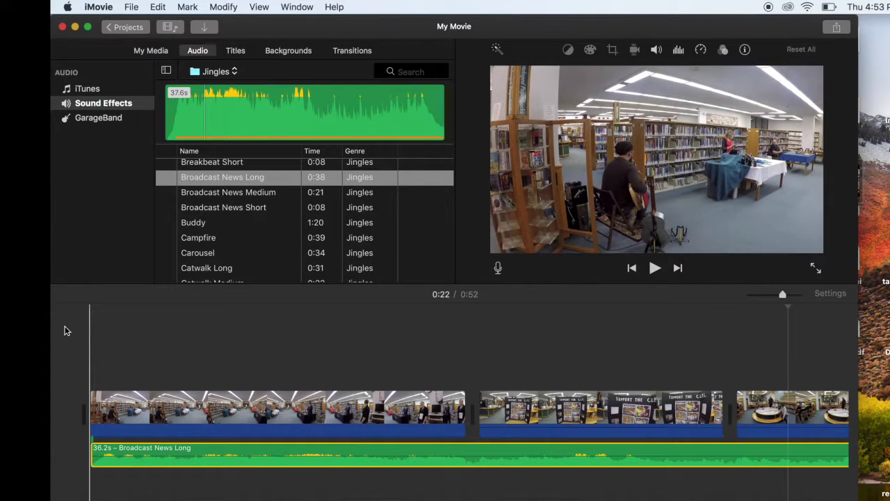
{"action": "left_click", "coordinate": [77, 371]}
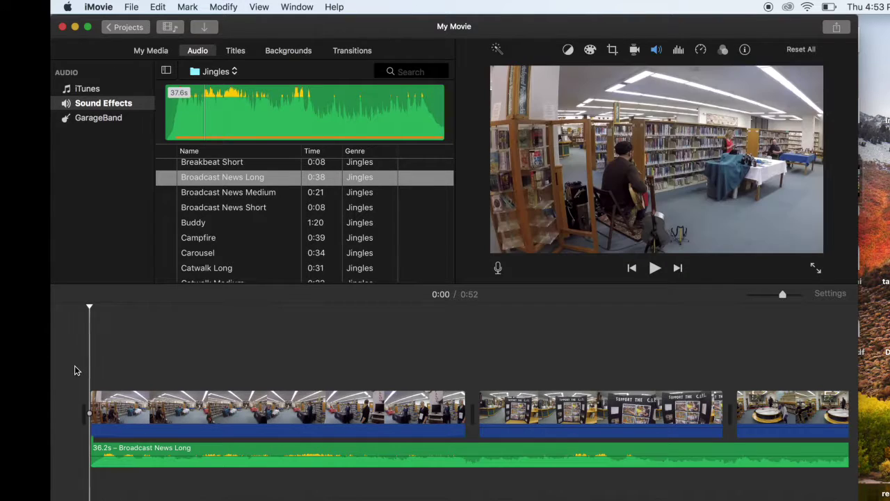
{"action": "key", "text": "super+minus"}
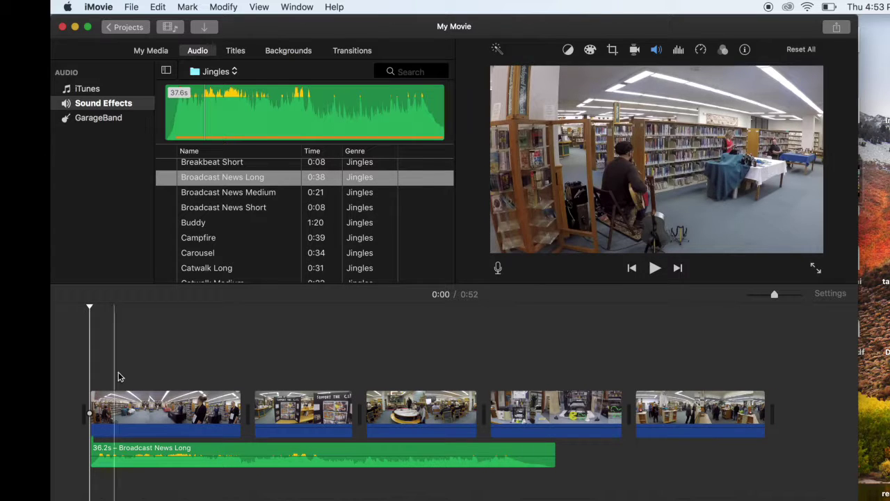
- Play the movie and add markers on the beats of the Broadcast News Long track, starting at about 0:03
{"action": "key", "text": "space"}
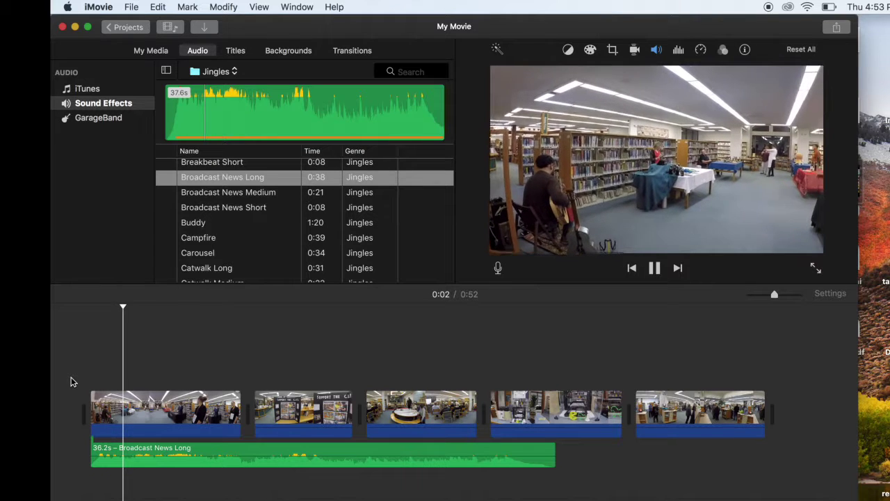
{"action": "key", "text": "space"}
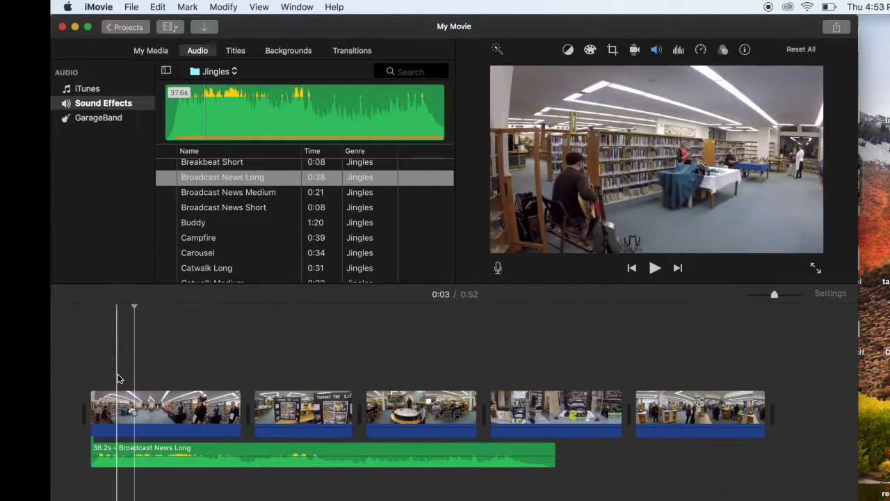
{"action": "key", "text": "space"}
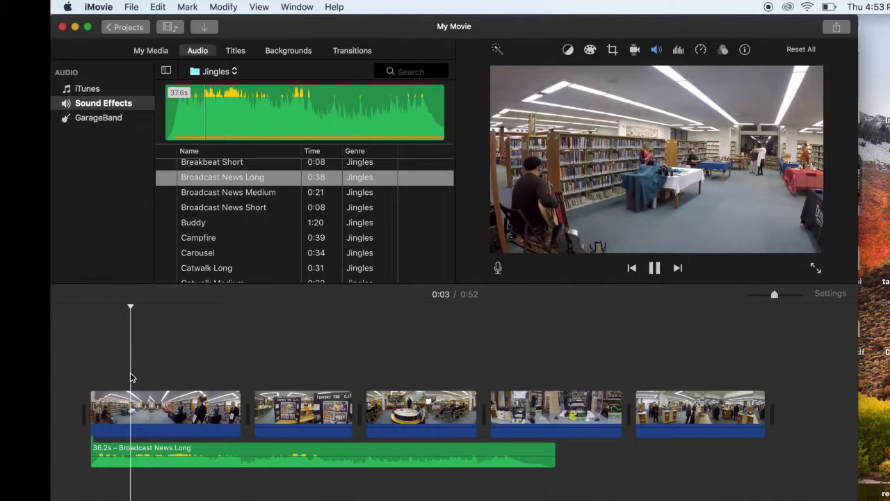
{"action": "key", "text": "space"}
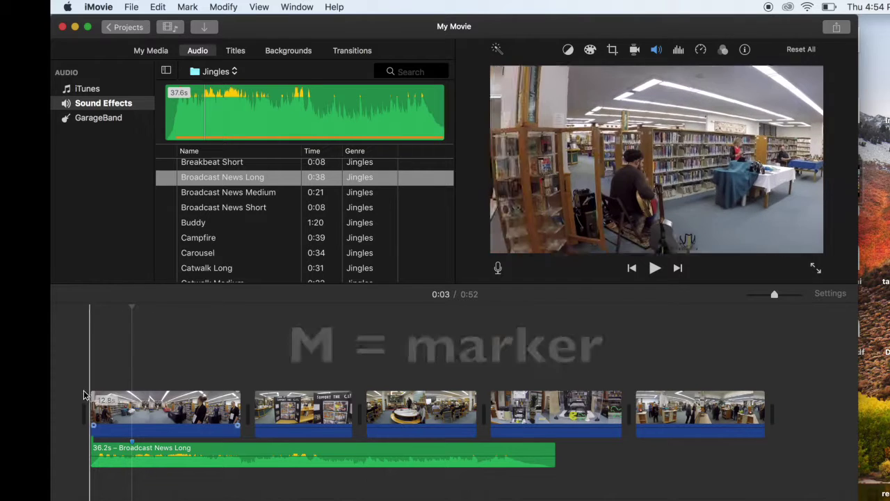
{"action": "left_click", "coordinate": [117, 457]}
{"action": "key", "text": "space"}
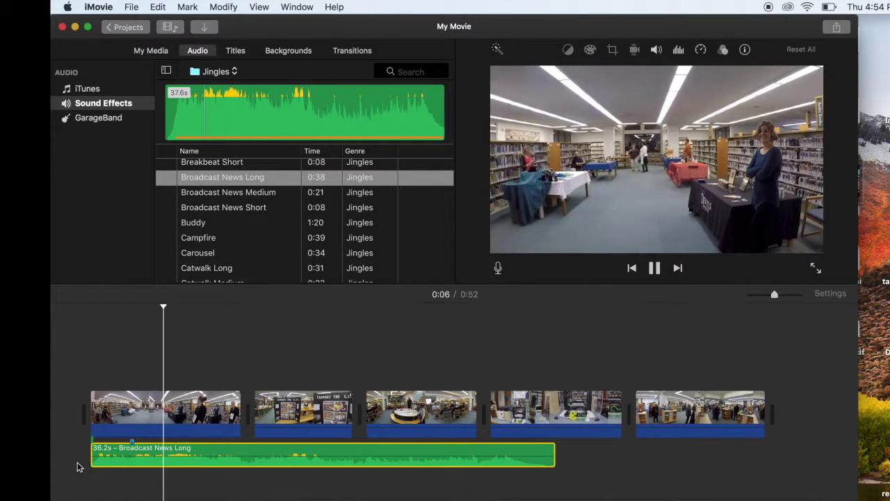
{"action": "key", "text": "m"}
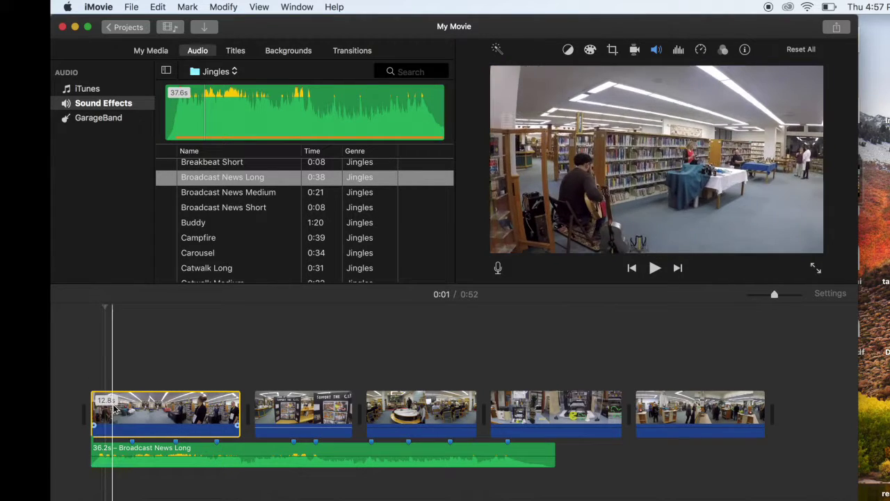
- Trim the start of the first clip to a 10.9 s duration and play up to the first beat marker
{"action": "left_click_drag", "start_coordinate": [92, 407], "coordinate": [108, 405]}
{"action": "key", "text": "space"}
{"action": "key", "text": "space"}
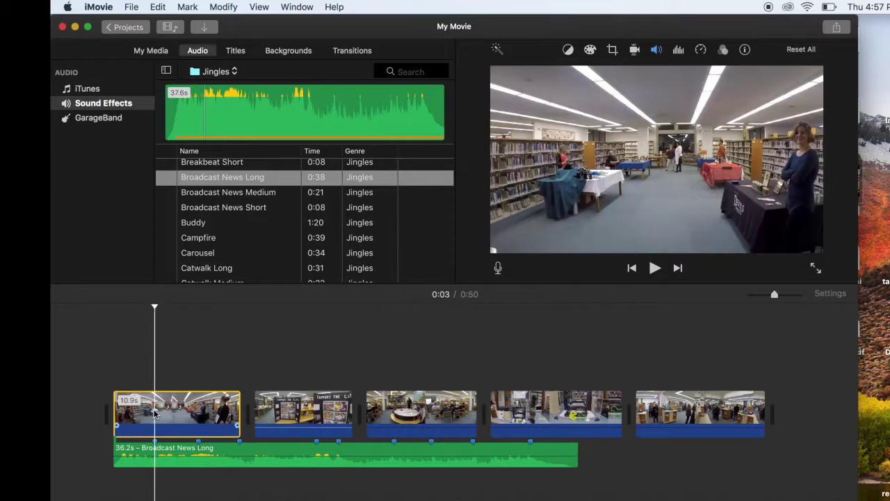
- Split the first clip at the first beat marker, remove the section following the cut, and move the remaining piece behind the round-table clip
{"action": "key", "text": "super+b"}
{"action": "key", "text": "space"}
{"action": "key", "text": "space"}
{"action": "key", "text": "super+b"}
{"action": "key", "text": "Delete"}
{"action": "left_click_drag", "start_coordinate": [211, 414], "coordinate": [453, 413]}
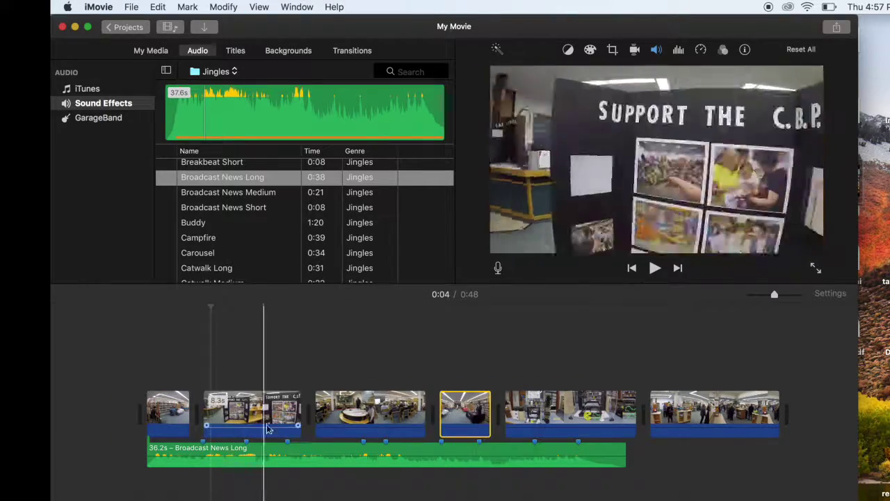
- Trim both ends of the display-board clip to fit between beat markers, split the 11.1 s crowd clip at its marker, and reposition the 3D printer clip
{"action": "left_click_drag", "start_coordinate": [203, 412], "coordinate": [228, 412]}
{"action": "left_click_drag", "start_coordinate": [301, 412], "coordinate": [276, 412]}
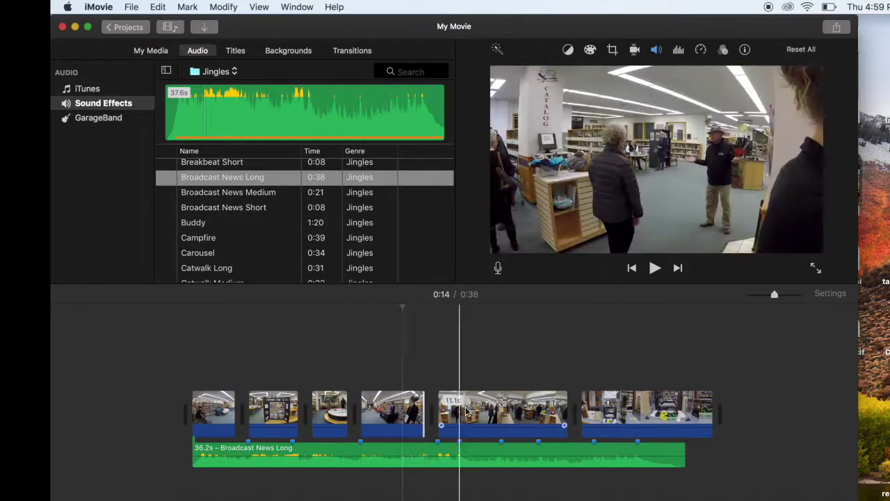
{"action": "left_click", "coordinate": [468, 410]}
{"action": "key", "text": "super+b"}
{"action": "left_click_drag", "start_coordinate": [616, 413], "coordinate": [583, 421]}
- Add footage from the Video 9 event to the end of the movie and cut away its excess to match the music
{"action": "left_click", "coordinate": [151, 51]}
{"action": "scroll", "coordinate": [411, 184], "scroll_direction": "down", "scroll_amount": 1}
{"action": "scroll", "coordinate": [411, 184], "scroll_direction": "down", "scroll_amount": 5}
{"action": "left_click_drag", "start_coordinate": [320, 220], "coordinate": [684, 416]}
{"action": "left_click", "coordinate": [790, 415]}
{"action": "key", "text": "super+b"}
{"action": "key", "text": "Delete"}
{"action": "left_click_drag", "start_coordinate": [791, 416], "coordinate": [710, 421]}
{"action": "left_click", "coordinate": [758, 417]}
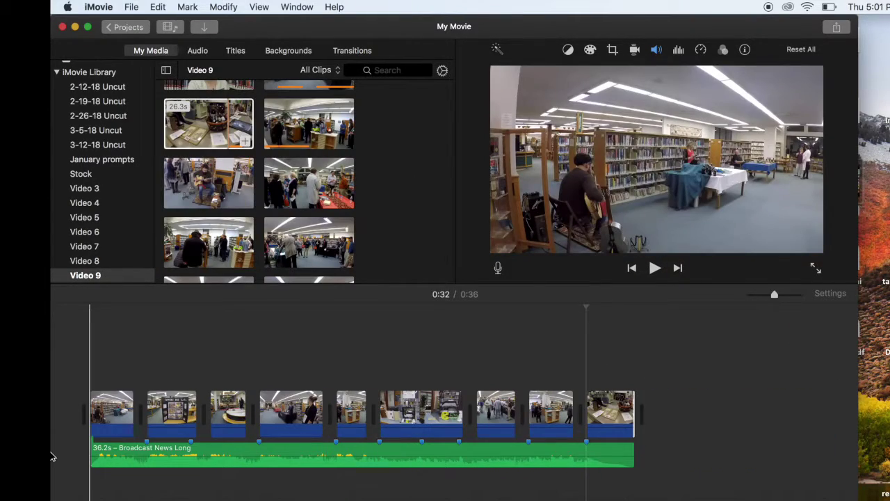
- Play the movie from the beginning and adjust the display-board clip's start and the round-table clip's end to match their beat markers
{"action": "key", "text": "backslash"}
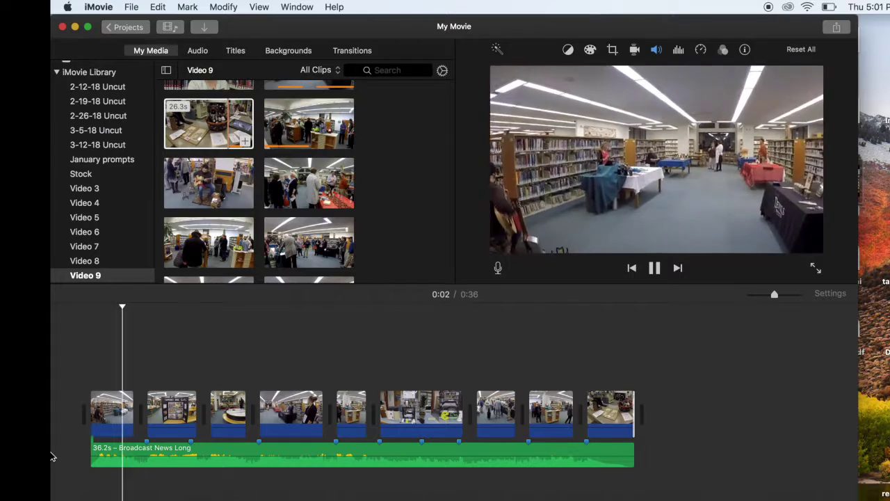
{"action": "key", "text": "space"}
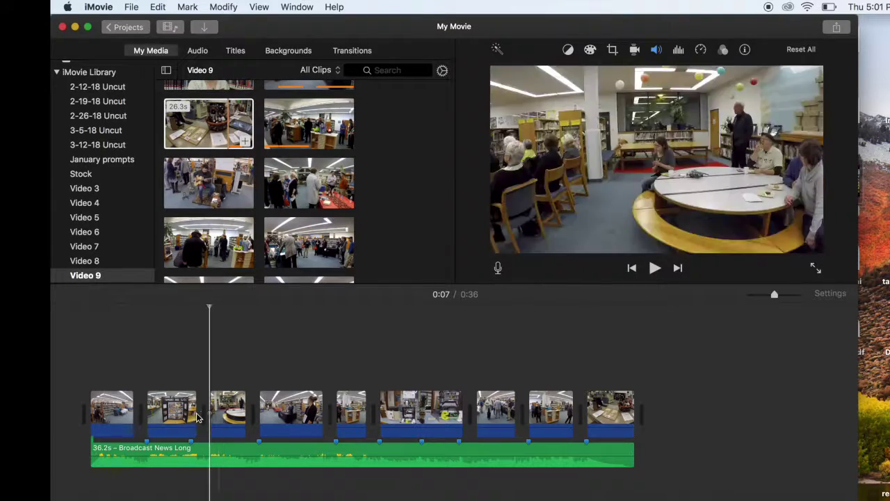
{"action": "left_click", "coordinate": [148, 409]}
{"action": "left_click_drag", "start_coordinate": [150, 409], "coordinate": [155, 409]}
{"action": "left_click", "coordinate": [83, 403]}
{"action": "key", "text": "space"}
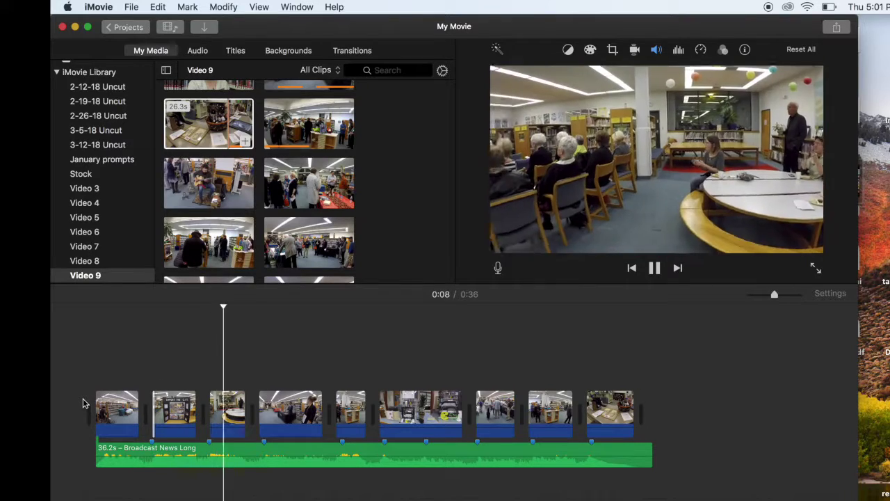
{"action": "key", "text": "space"}
{"action": "left_click_drag", "start_coordinate": [245, 411], "coordinate": [247, 412]}
- Trim the end of the second-to-last clip to 3.6 s and extend the last clip to the end of the music
{"action": "left_click", "coordinate": [568, 415]}
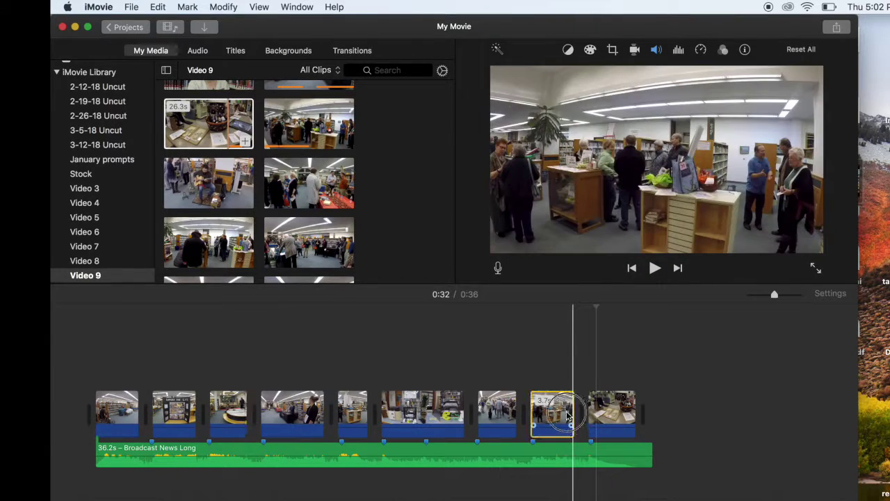
{"action": "left_click_drag", "start_coordinate": [571, 415], "coordinate": [564, 415]}
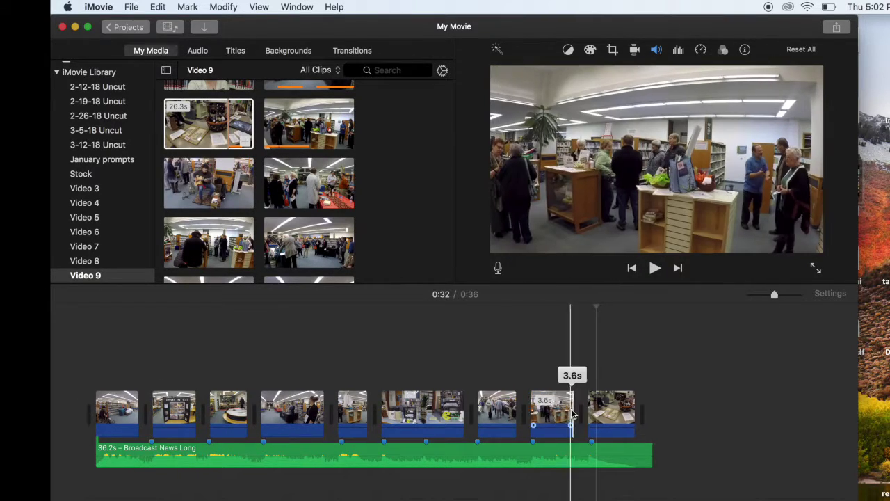
{"action": "key", "text": "space"}
{"action": "left_click_drag", "start_coordinate": [635, 414], "coordinate": [640, 411]}
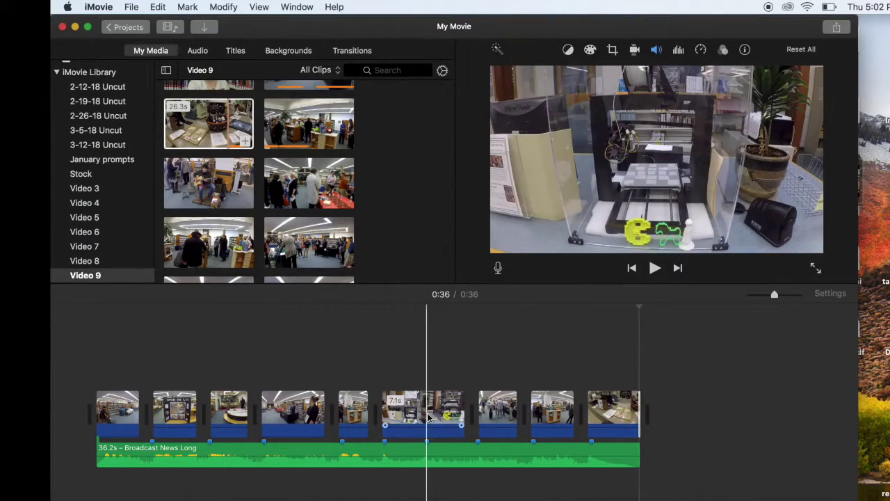
- Split the 7.1 s 3D printer clip at the beat marker in its middle and select its second piece
{"action": "left_click", "coordinate": [427, 417]}
{"action": "key", "text": "super+b"}
{"action": "left_click", "coordinate": [452, 416]}
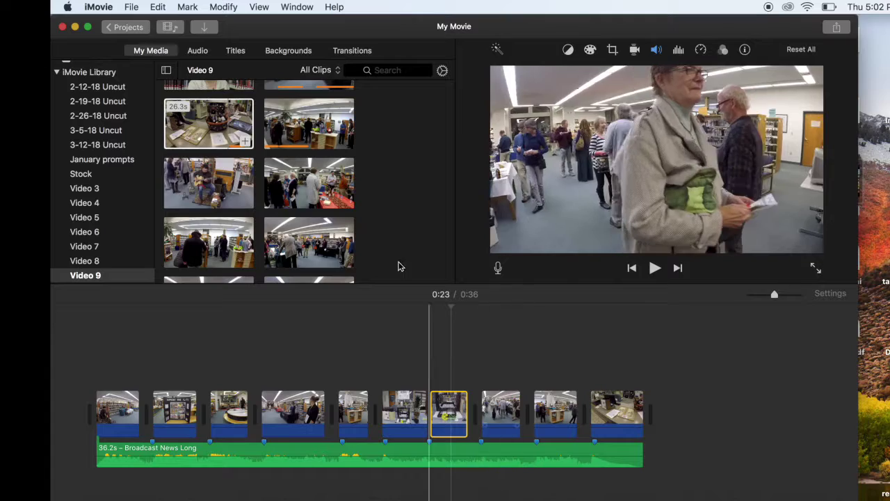
- Add the 13.0 s crowd clip from Video 9 to the end of the movie, split it partway, and delete its opening piece
{"action": "scroll", "coordinate": [399, 241], "scroll_direction": "down", "scroll_amount": 5}
{"action": "scroll", "coordinate": [398, 242], "scroll_direction": "down", "scroll_amount": 6}
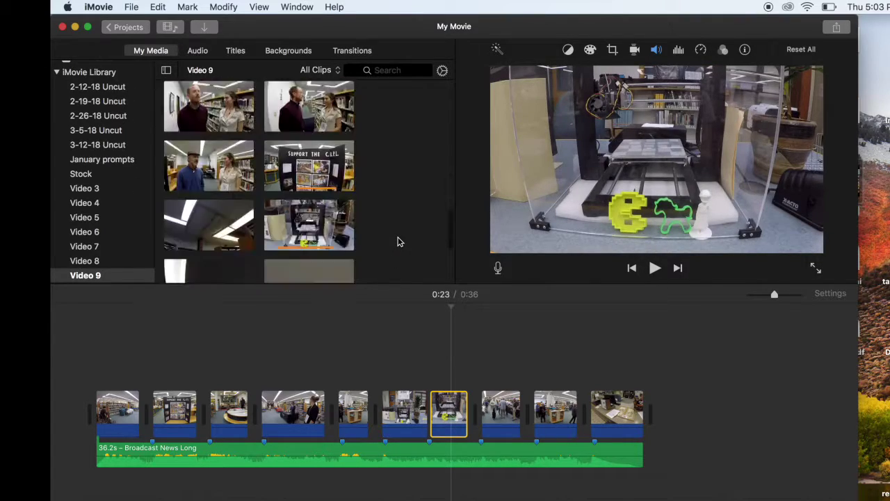
{"action": "scroll", "coordinate": [398, 241], "scroll_direction": "up", "scroll_amount": 10}
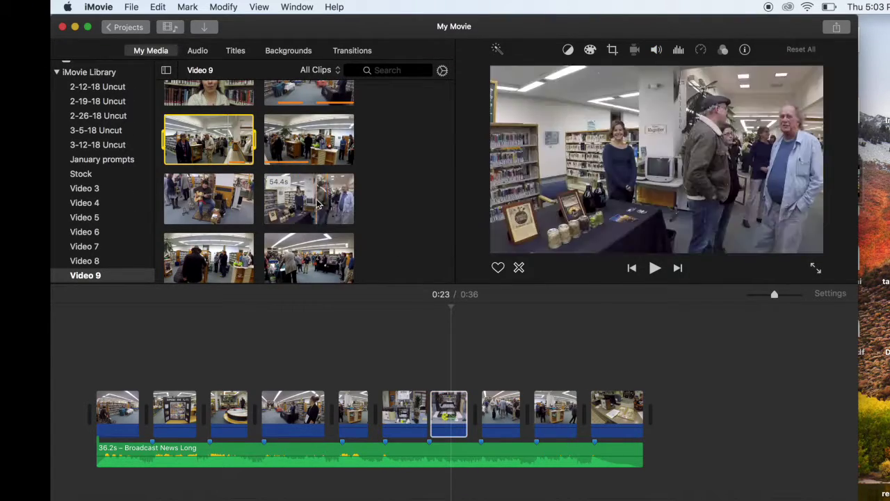
{"action": "left_click_drag", "start_coordinate": [179, 251], "coordinate": [690, 449]}
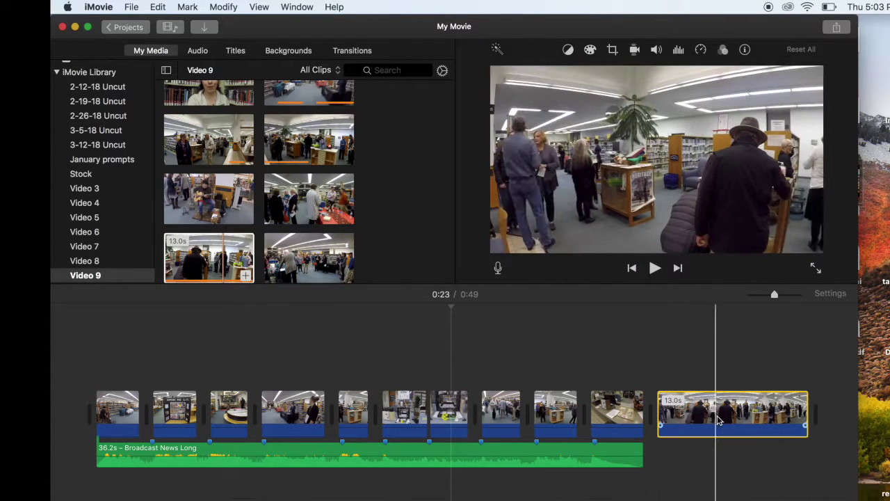
{"action": "key", "text": "super+b"}
{"action": "left_click", "coordinate": [699, 409]}
{"action": "key", "text": "BackSpace"}
- Replace the second piece of the 3D printer clip with the remaining crowd footage and play the movie from the beginning
{"action": "left_click_drag", "start_coordinate": [752, 416], "coordinate": [446, 409]}
{"action": "left_click", "coordinate": [502, 412]}
{"action": "key", "text": "BackSpace"}
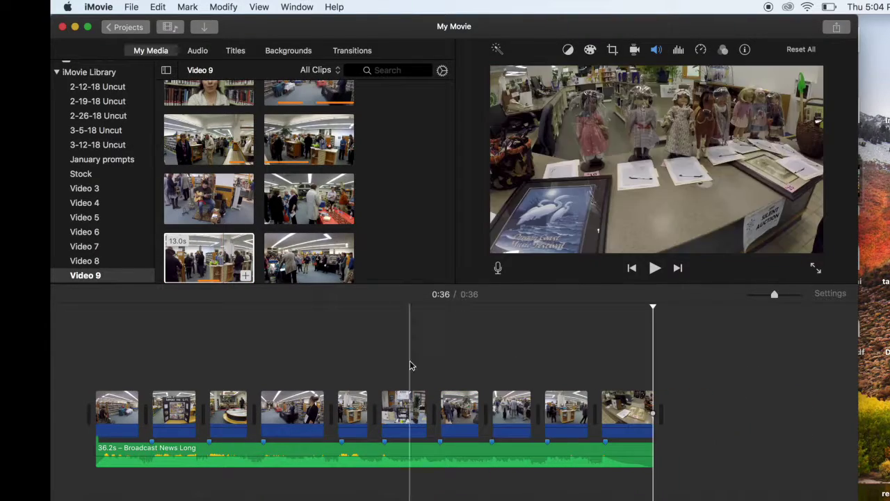
{"action": "key", "text": "space"}
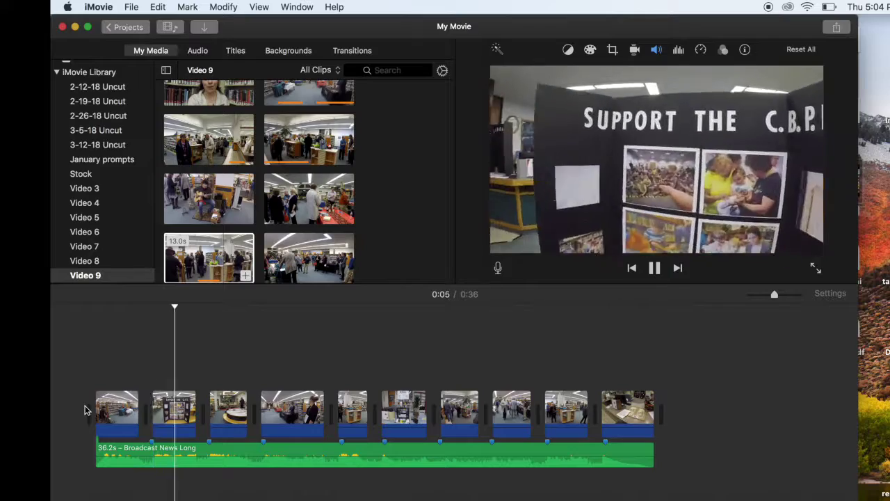